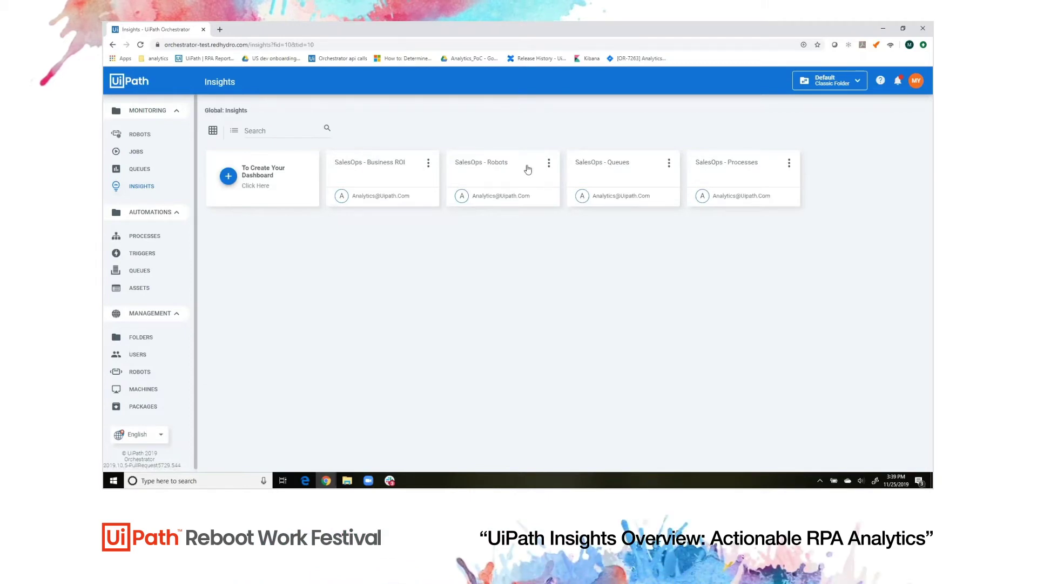
Open SalesOps - Robots and cross-filter it to dcBot via the Top 10 Busiest Robots treemap.
left_click(528, 167)
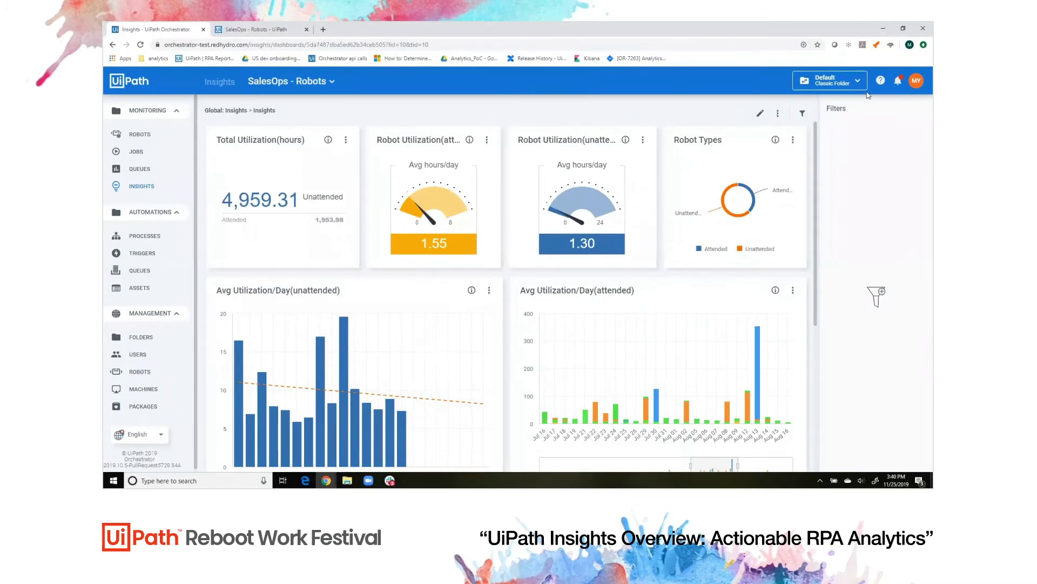
scroll(600, 194, "down", 5)
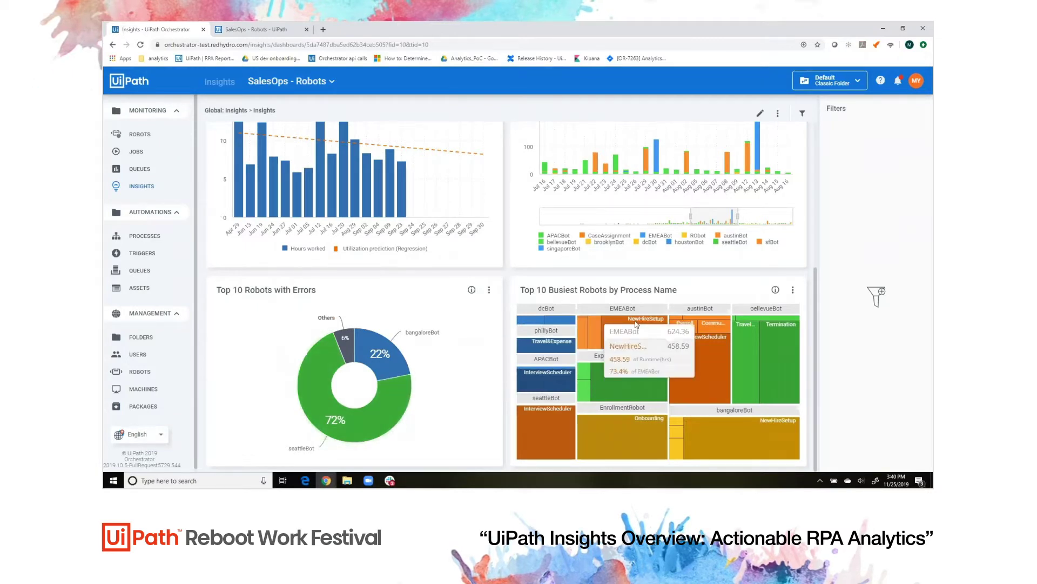
left_click(548, 311)
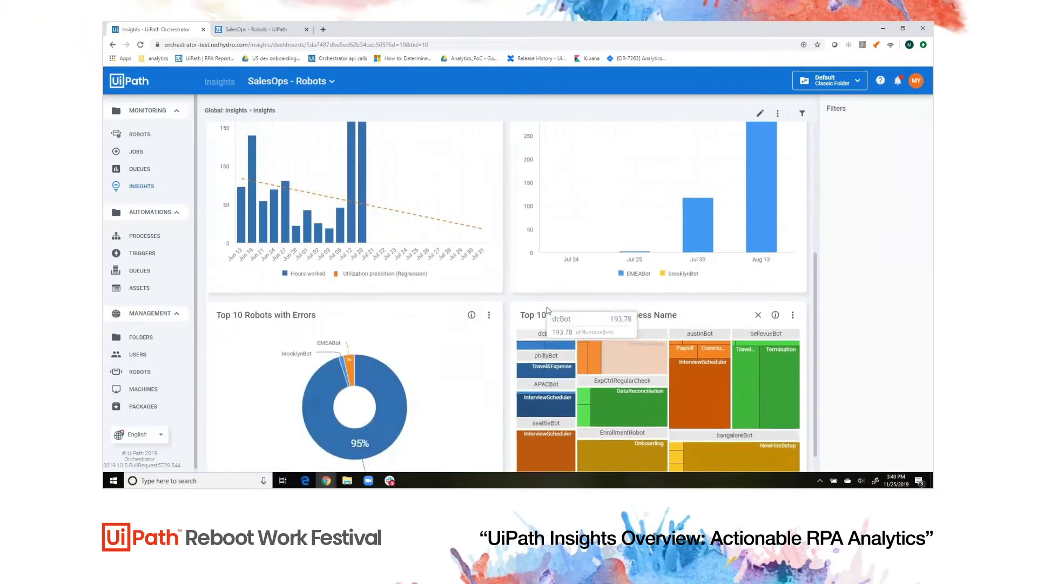
scroll(547, 310, "up", 2)
scroll(547, 311, "up", 3)
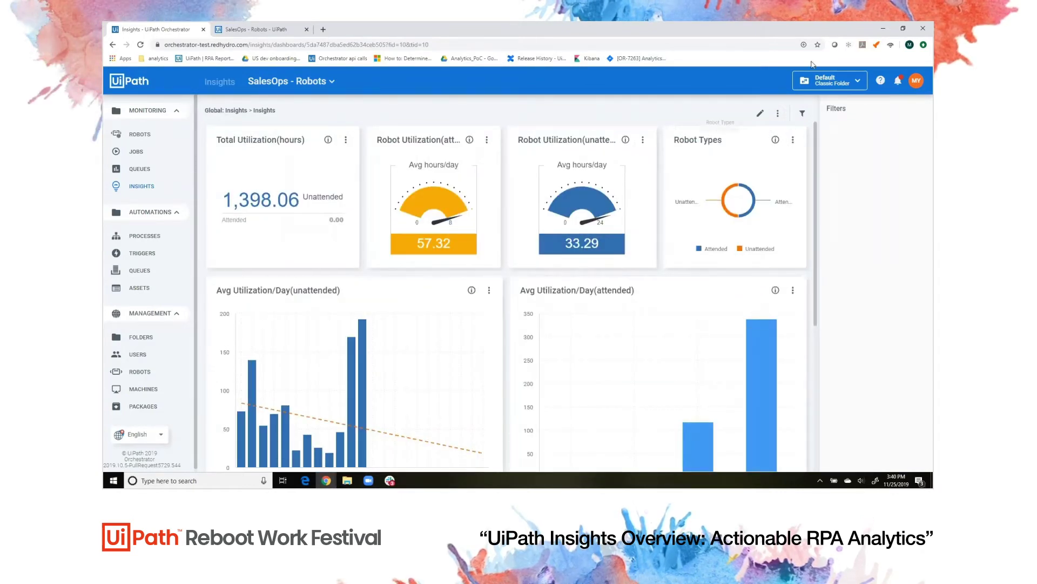
Download the SalesOps - Robots dashboard as a PDF and open it in the Analytics editor.
left_click(777, 113)
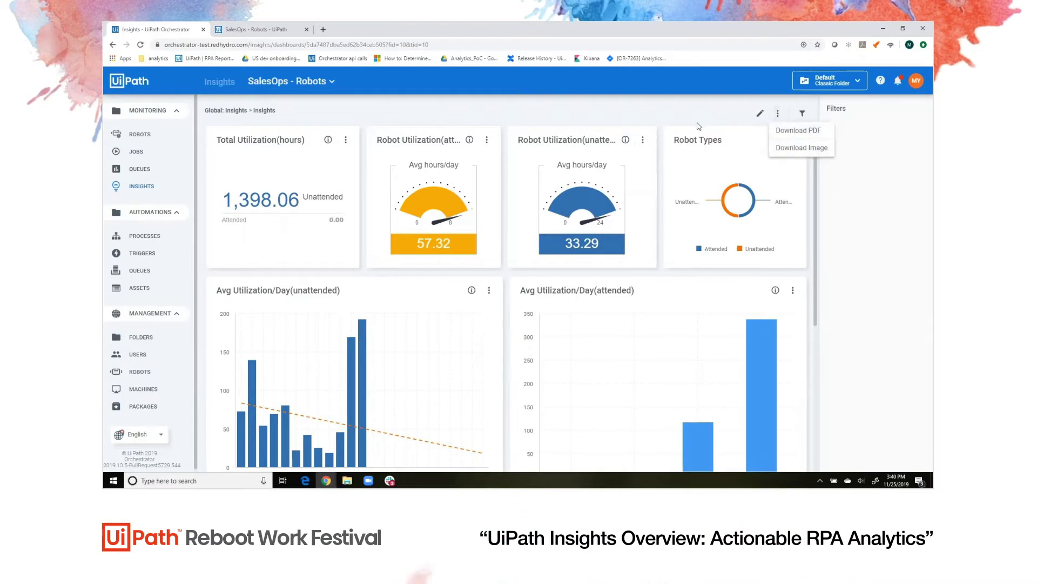
left_click(799, 131)
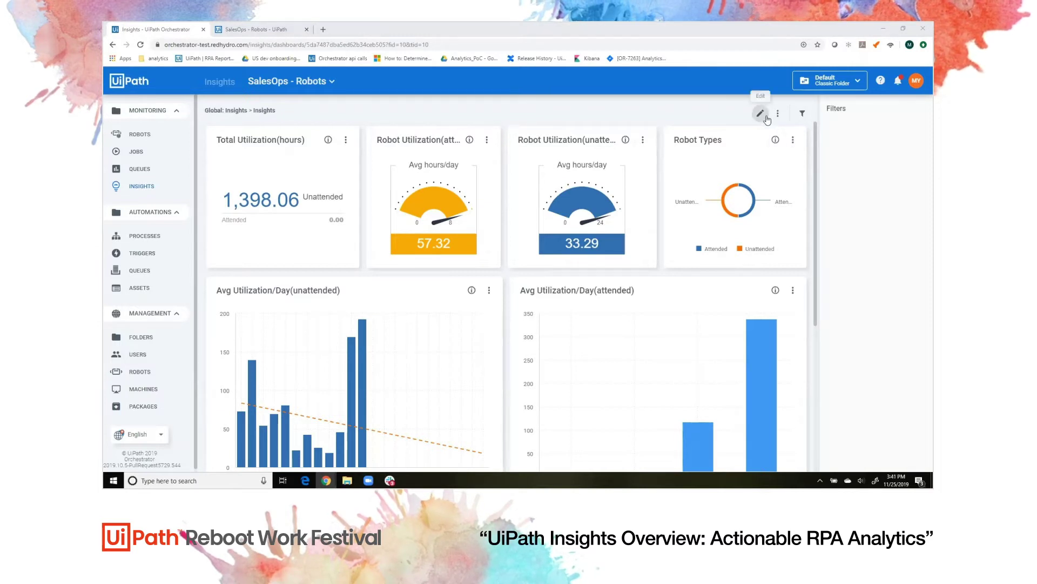
left_click(761, 114)
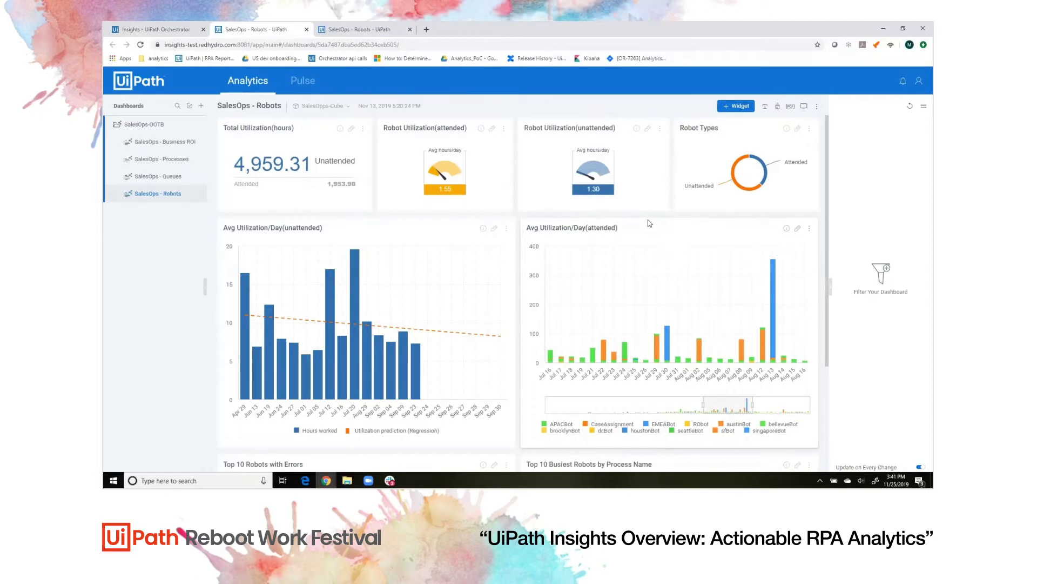
Create a new widget from the ProcessName field and set its chart type to Pie Chart.
left_click(740, 107)
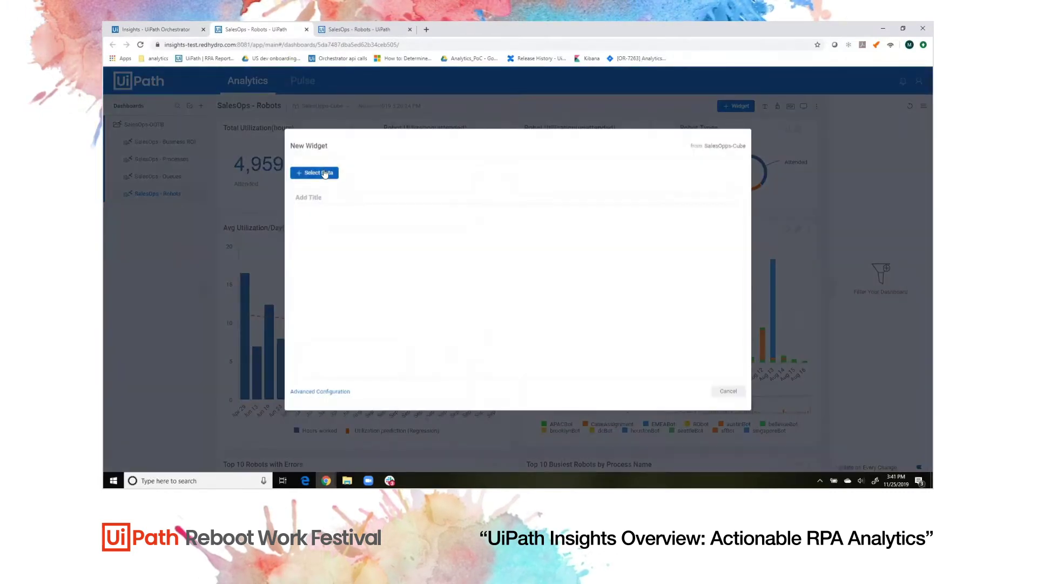
left_click(325, 172)
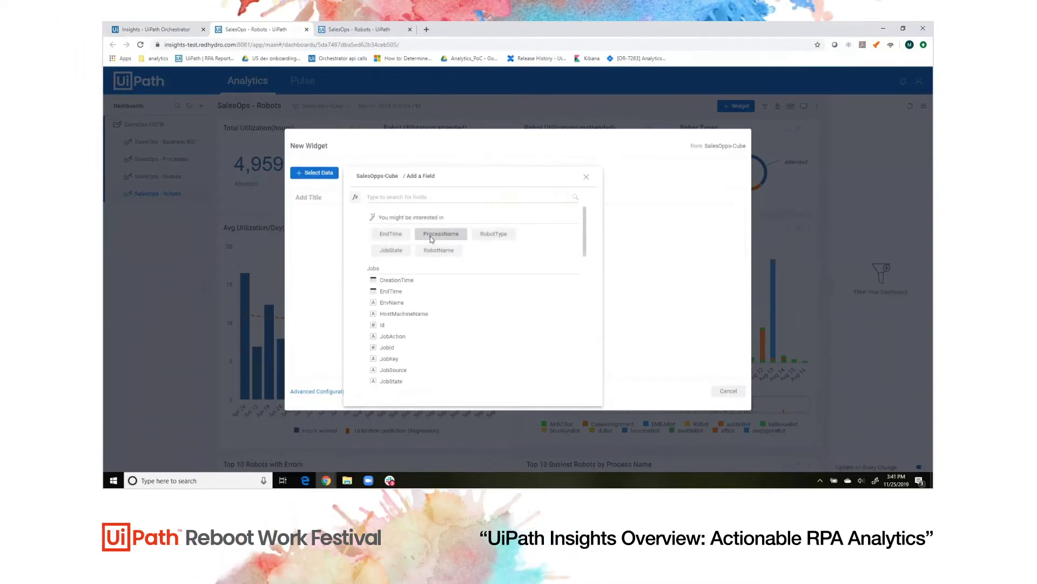
left_click(432, 237)
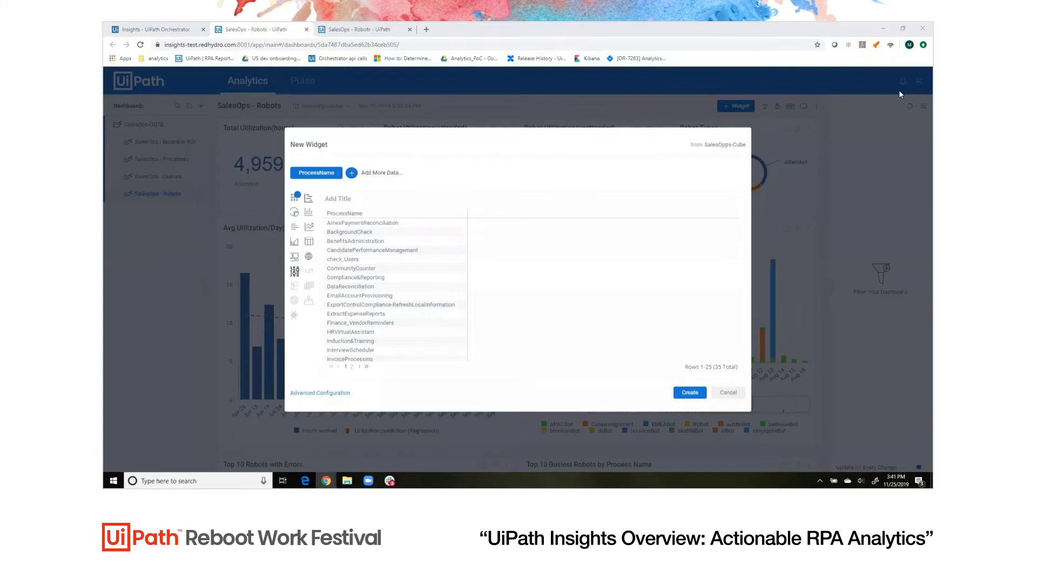
left_click(297, 393)
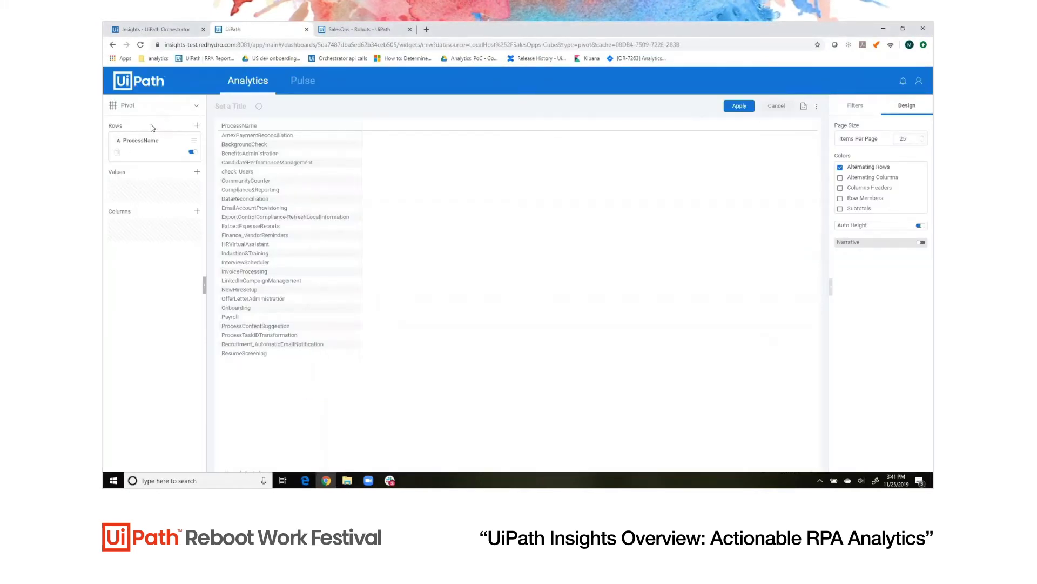
left_click(168, 107)
left_click(163, 142)
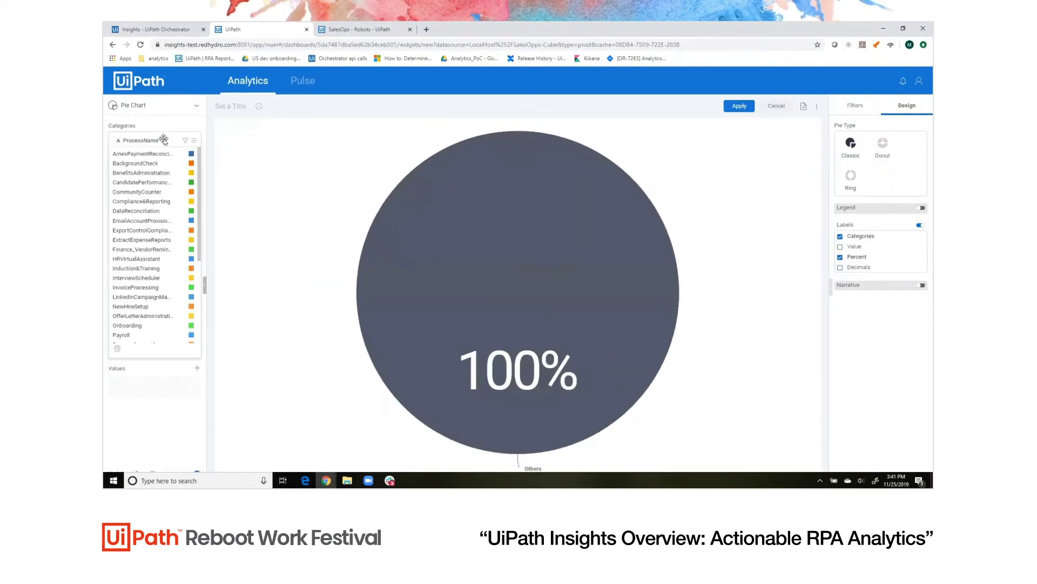
left_click(190, 368)
type("process")
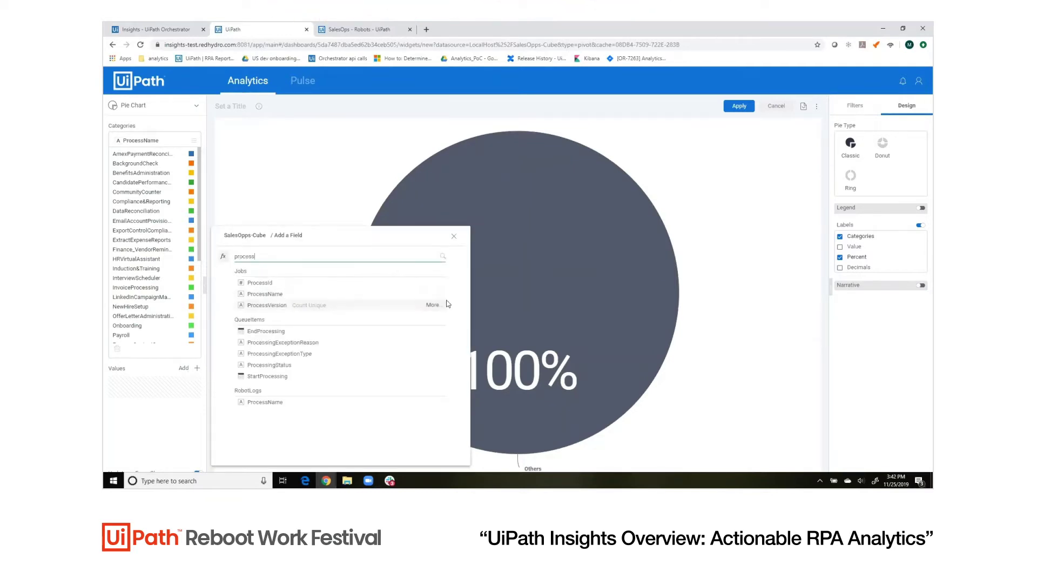
left_click(448, 302)
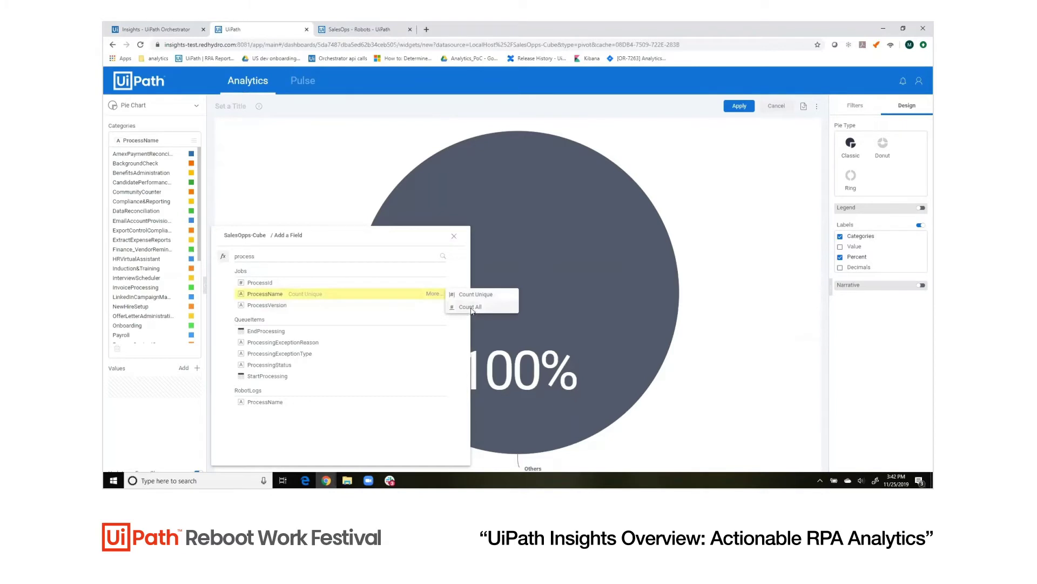
left_click(472, 312)
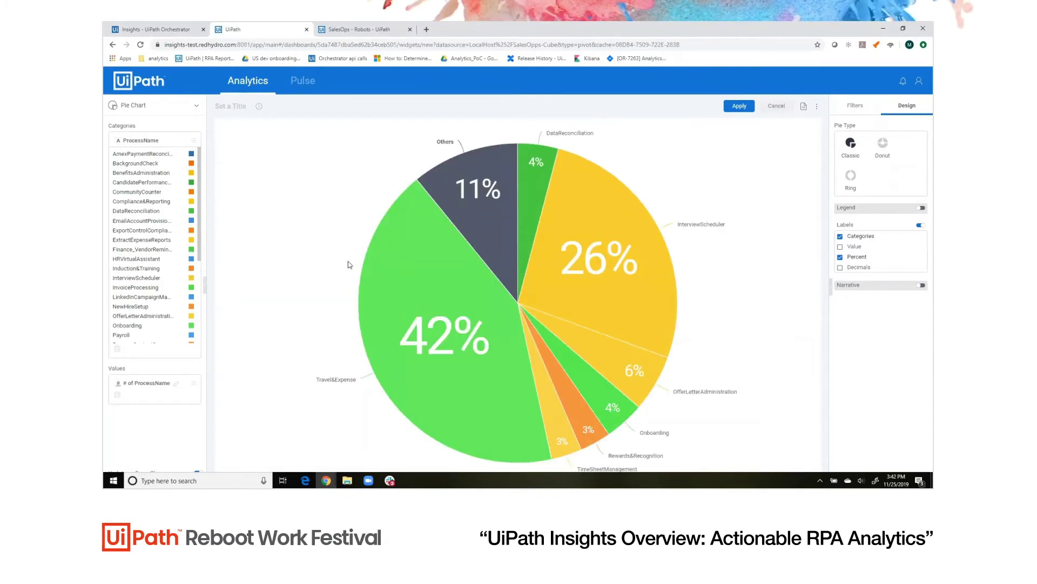
mouse_move(358, 282)
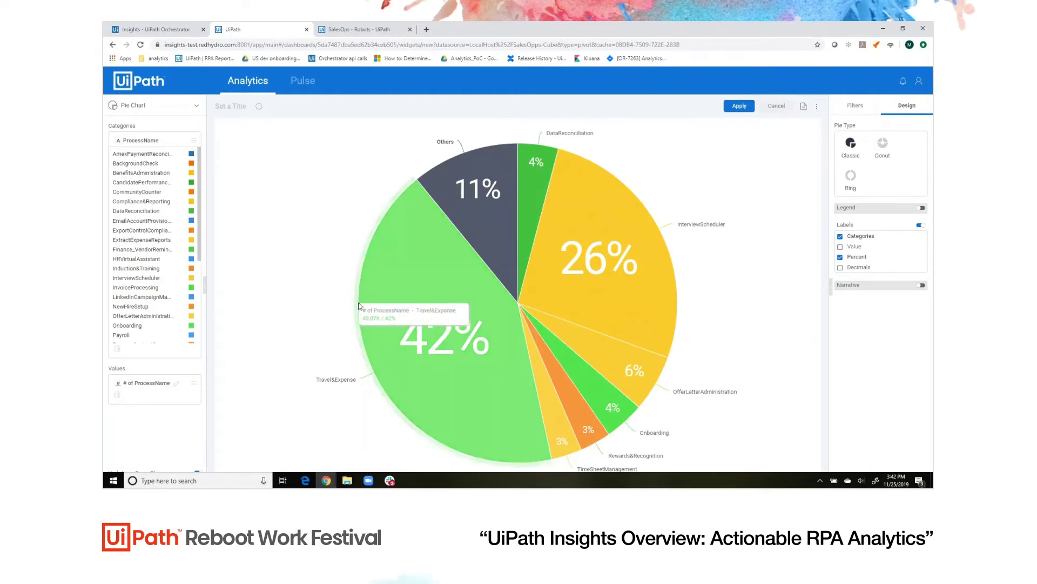
left_click(117, 395)
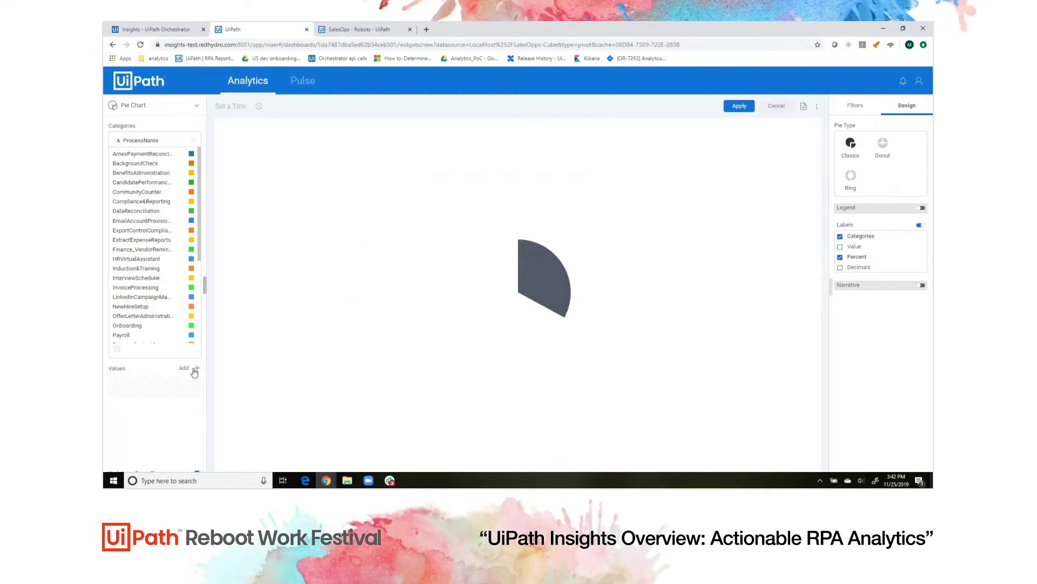
Add a new formula value DUPCOUNT([ProcessName]), inserting ProcessName from the Data Browser.
left_click(197, 368)
left_click(222, 270)
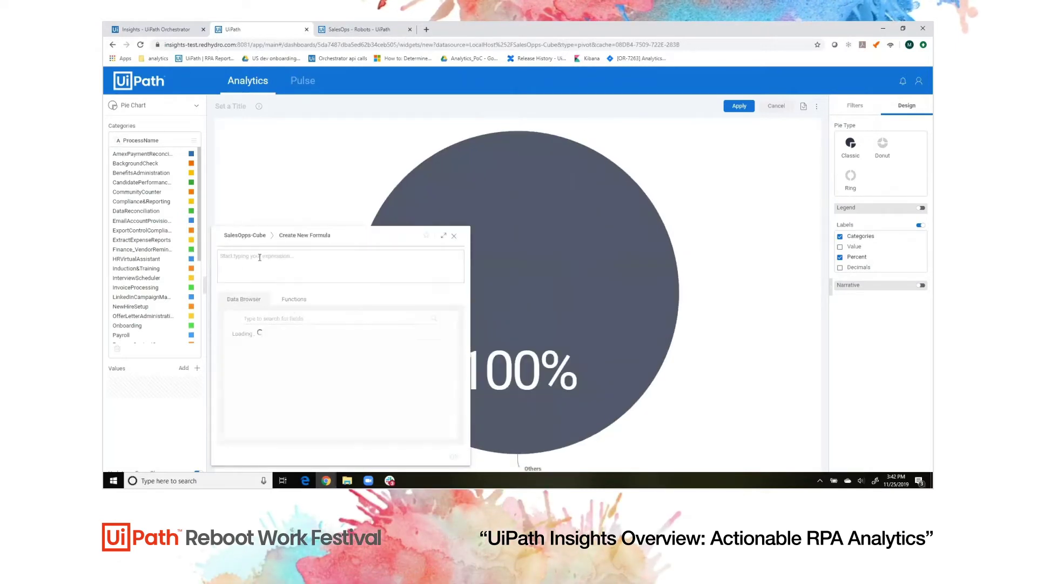
left_click(292, 298)
scroll(317, 356, "down", 15)
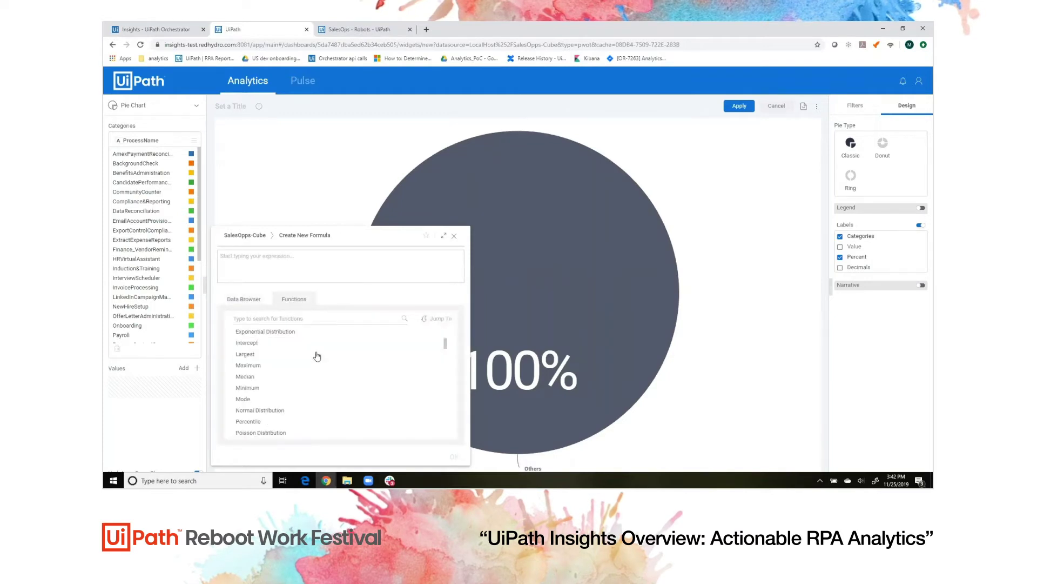
scroll(317, 356, "down", 10)
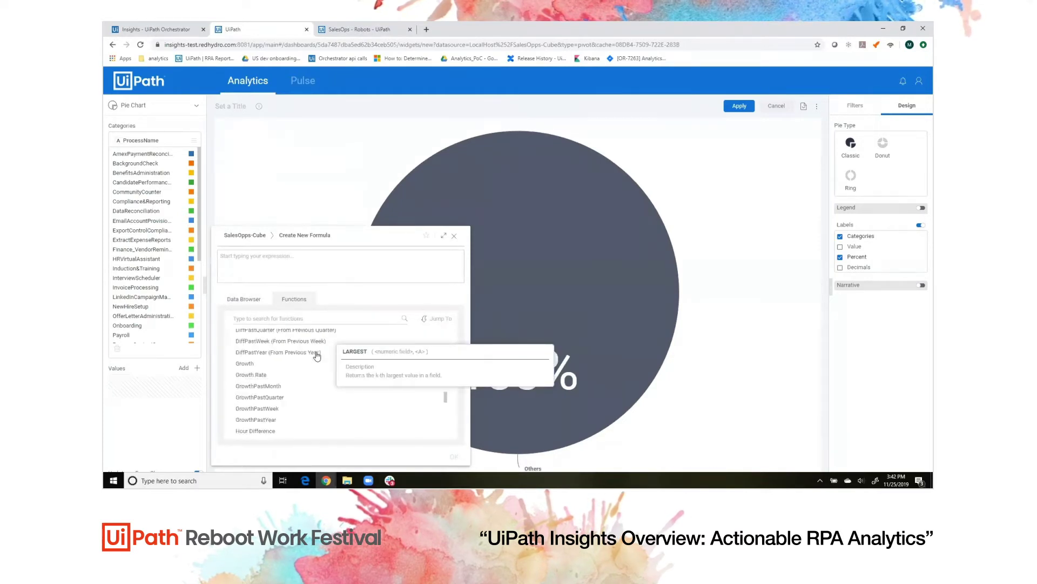
scroll(317, 357, "up", 20)
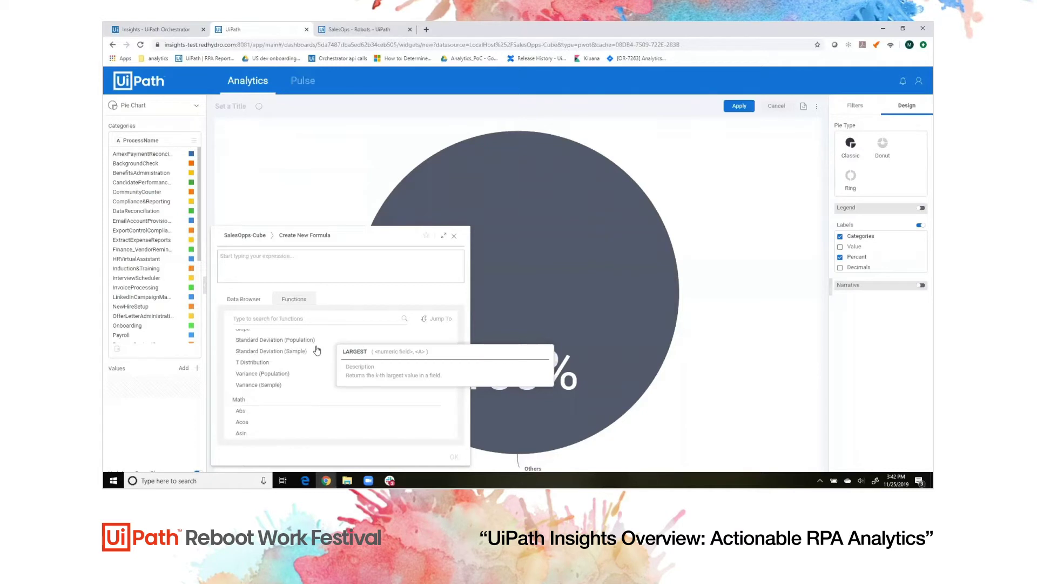
left_click(246, 299)
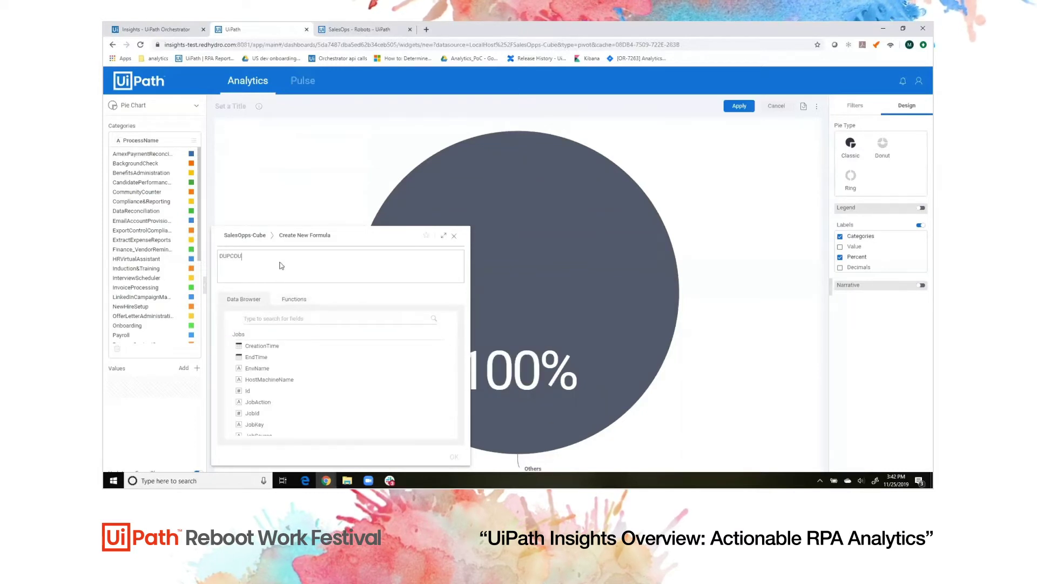
type("()")
left_click(273, 318)
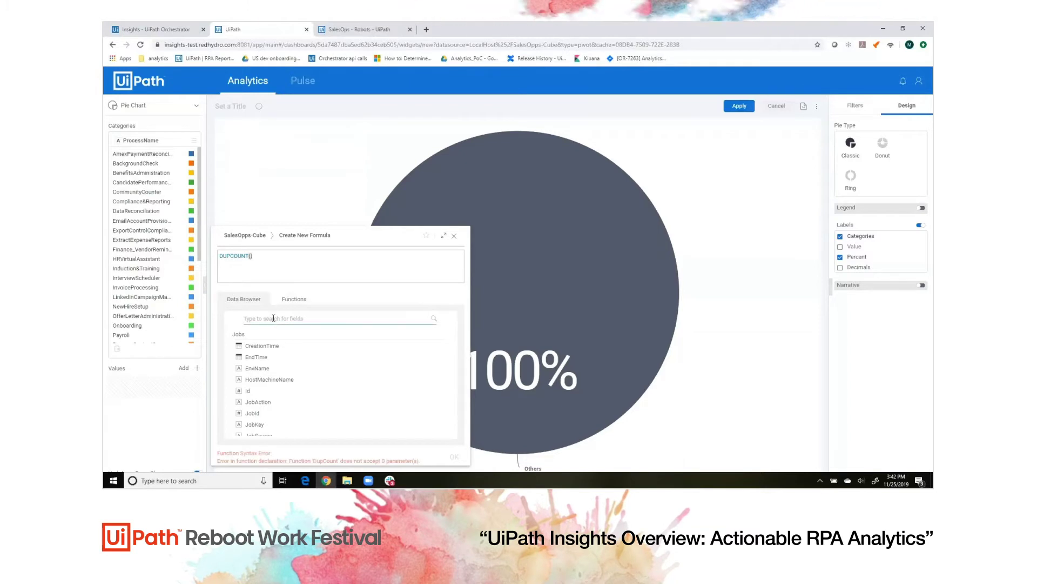
type("processn")
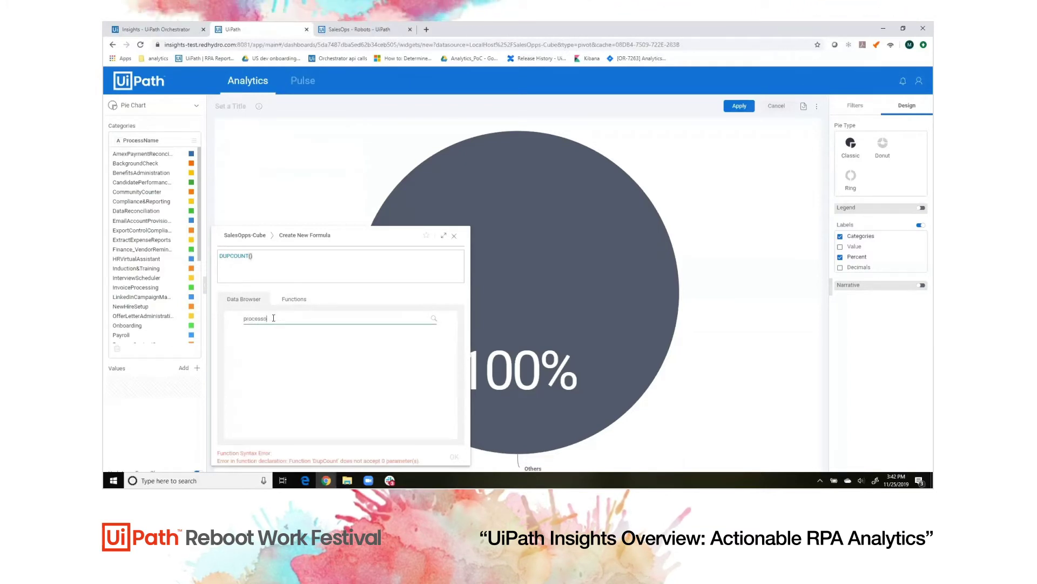
left_click(276, 345)
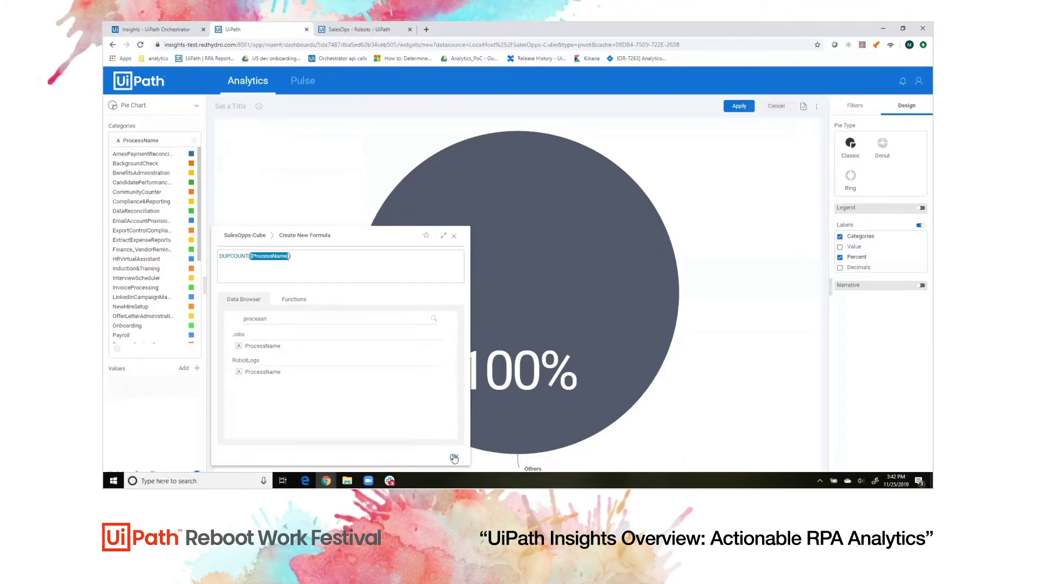
left_click(454, 459)
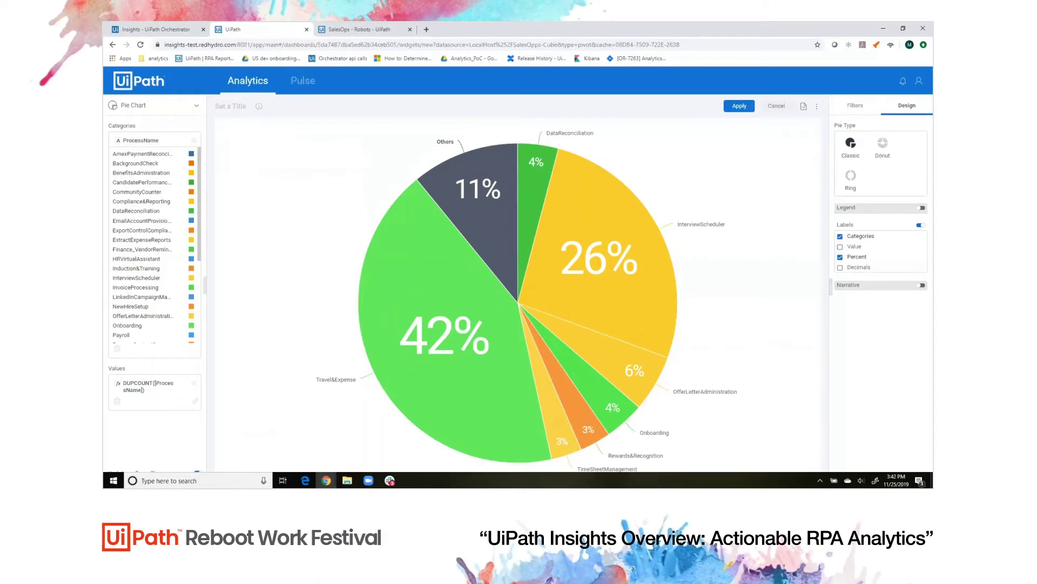
Turn on the Narrative with Display: Above Widget, then cancel out of the widget editor.
left_click(922, 286)
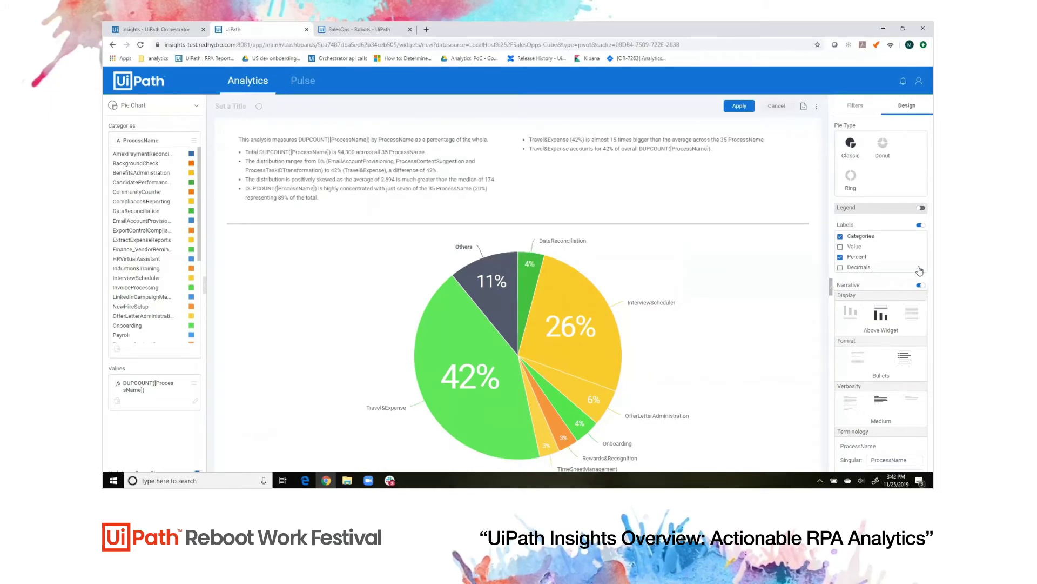
left_click(880, 317)
scroll(865, 297, "down", 2)
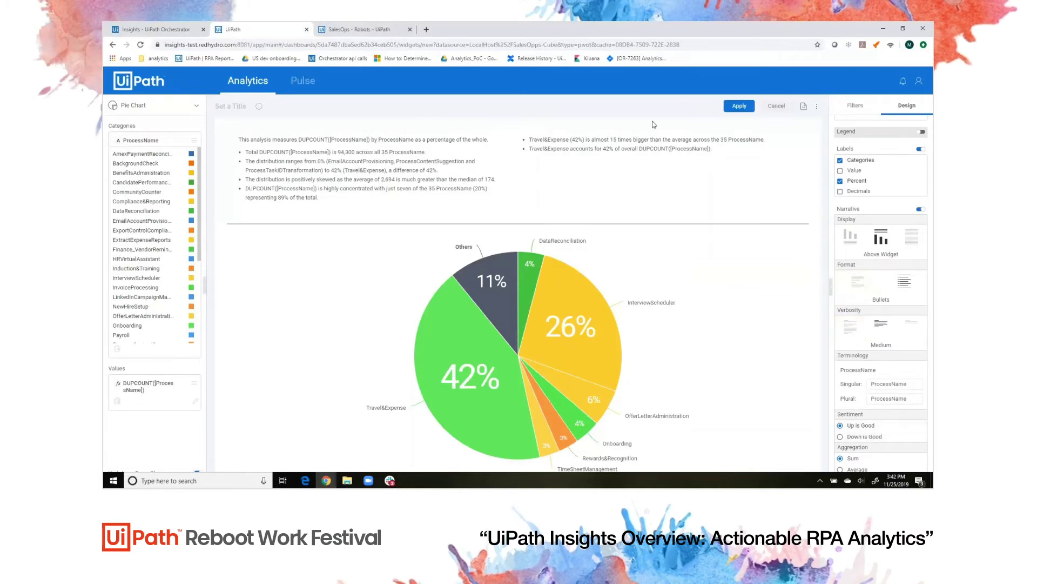
left_click(773, 105)
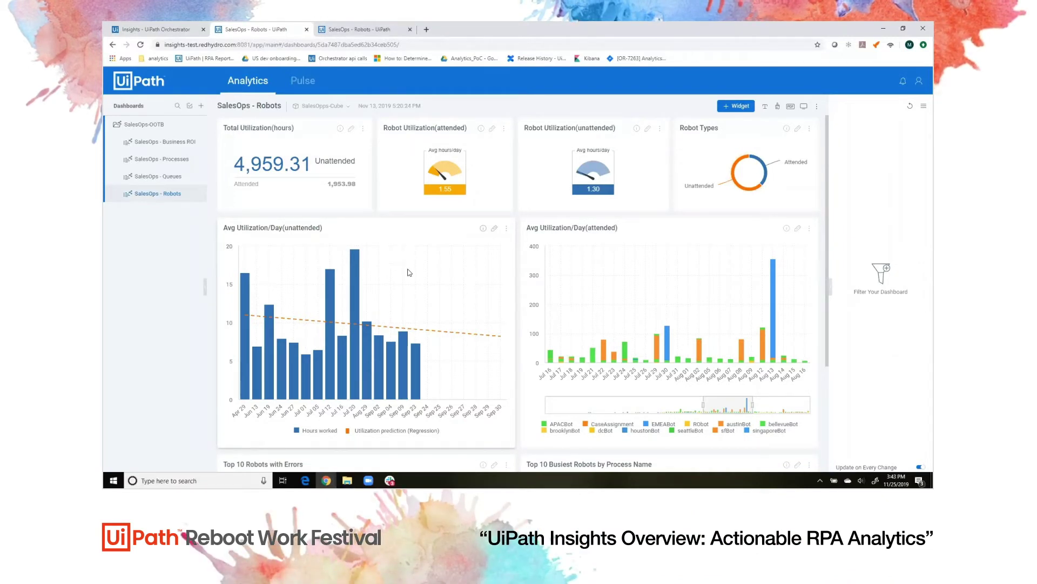
mouse_move(400, 332)
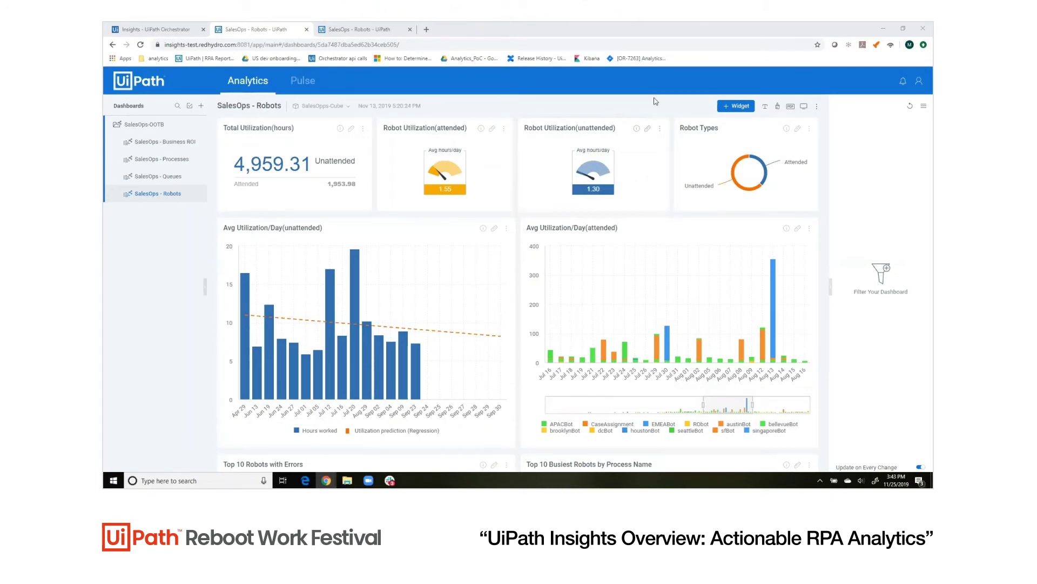
Start a Pulse alert on Robot Utilization (unattended) with condition Greater than 23.5.
left_click(660, 131)
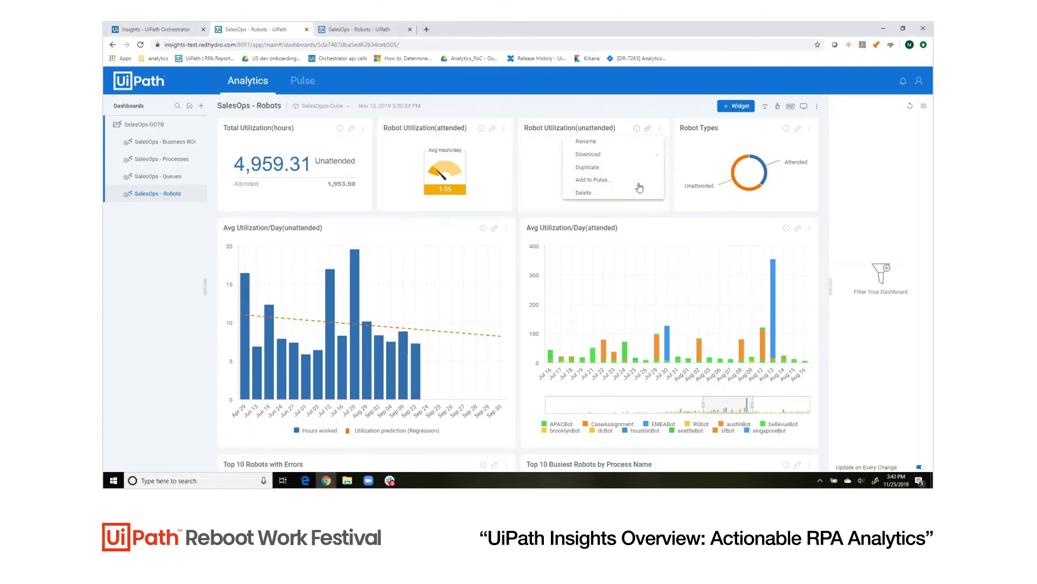
left_click(644, 189)
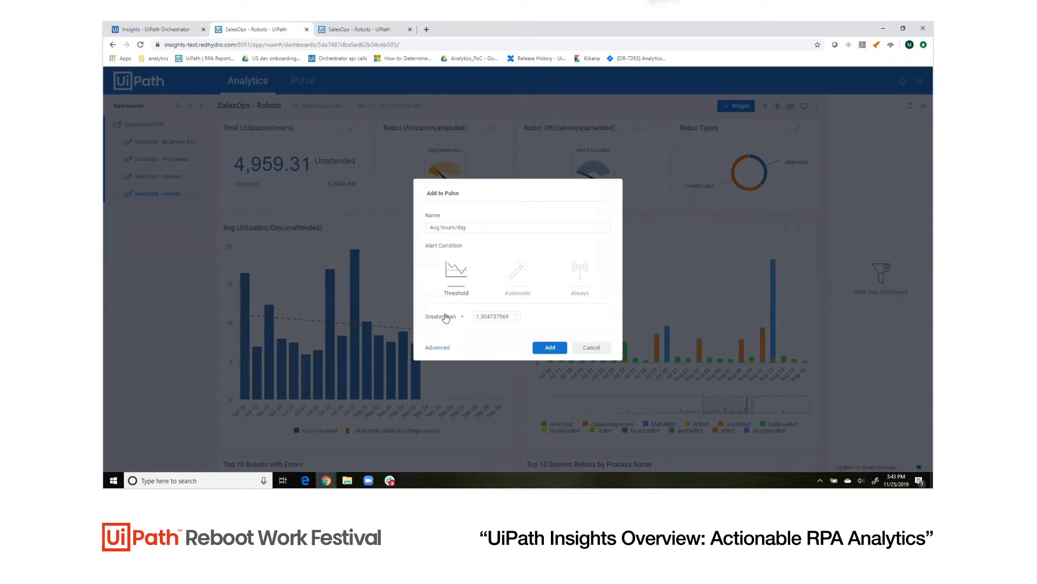
left_click(442, 317)
left_click(495, 318)
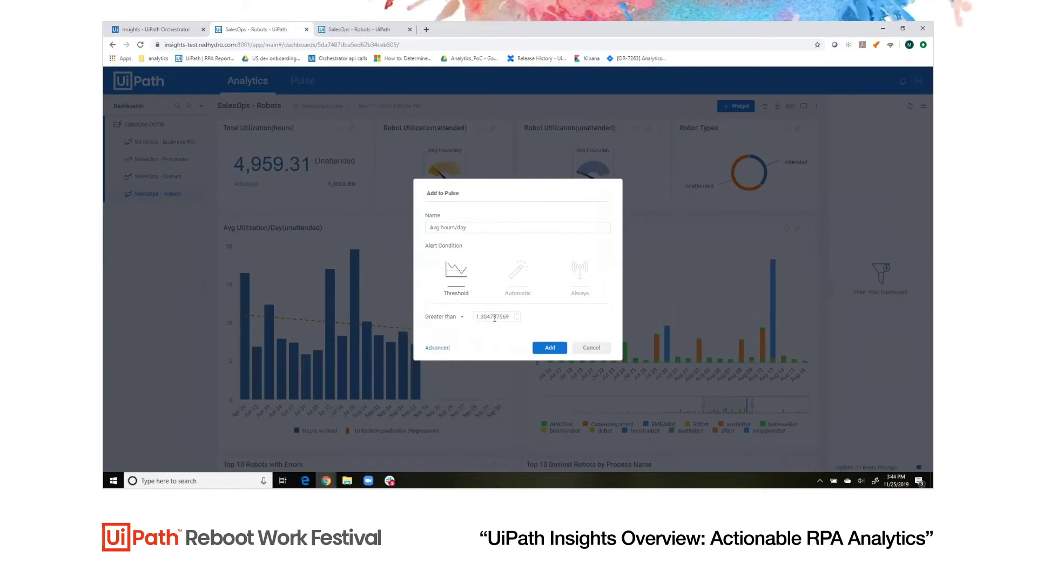
type("23.5")
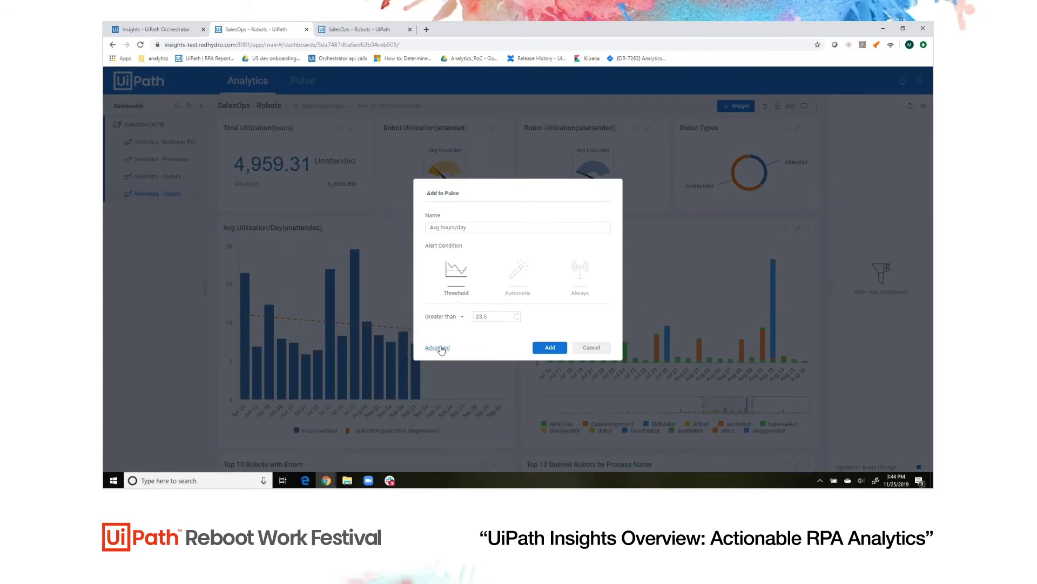
Review the alert's Advanced recipient and notification tabs, return to Basic, and close the form.
left_click(439, 347)
left_click(587, 180)
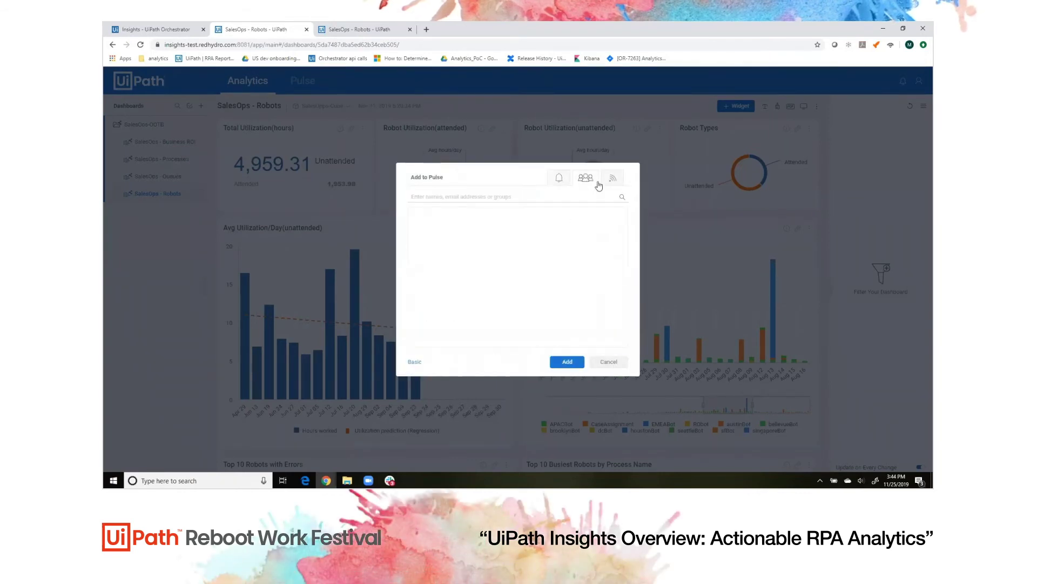
left_click(621, 182)
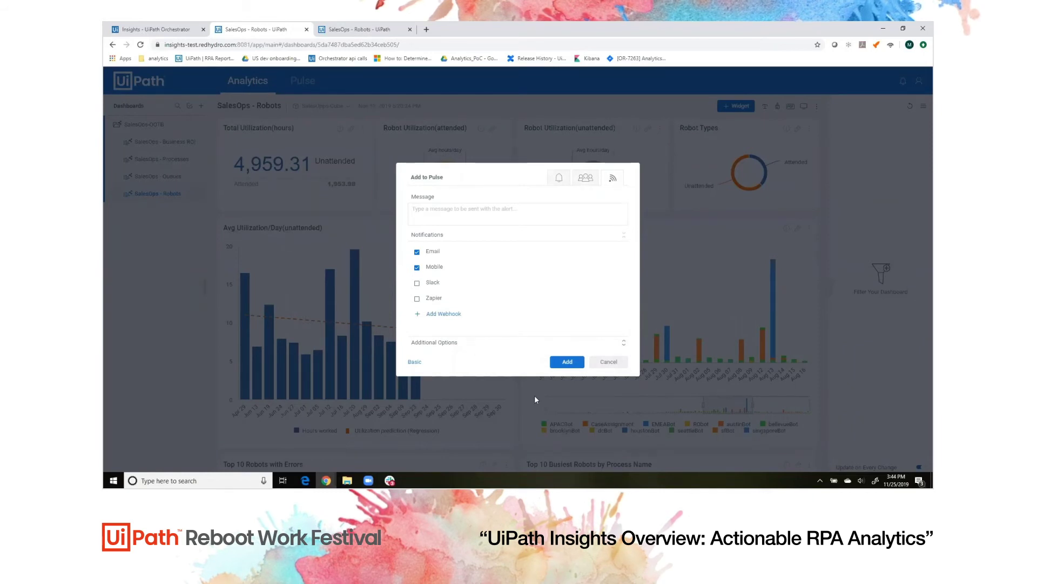
left_click(415, 363)
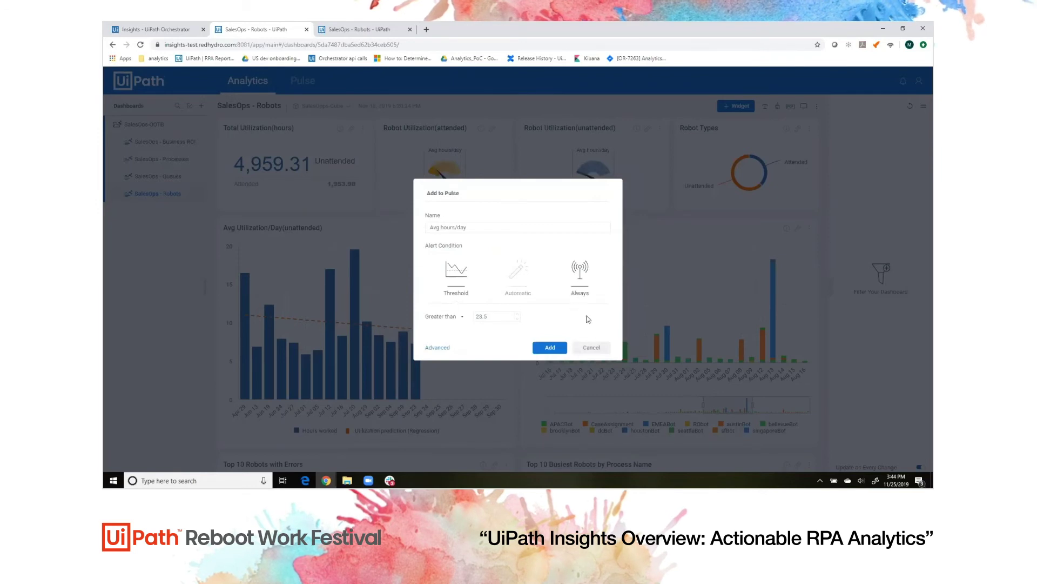
left_click(592, 347)
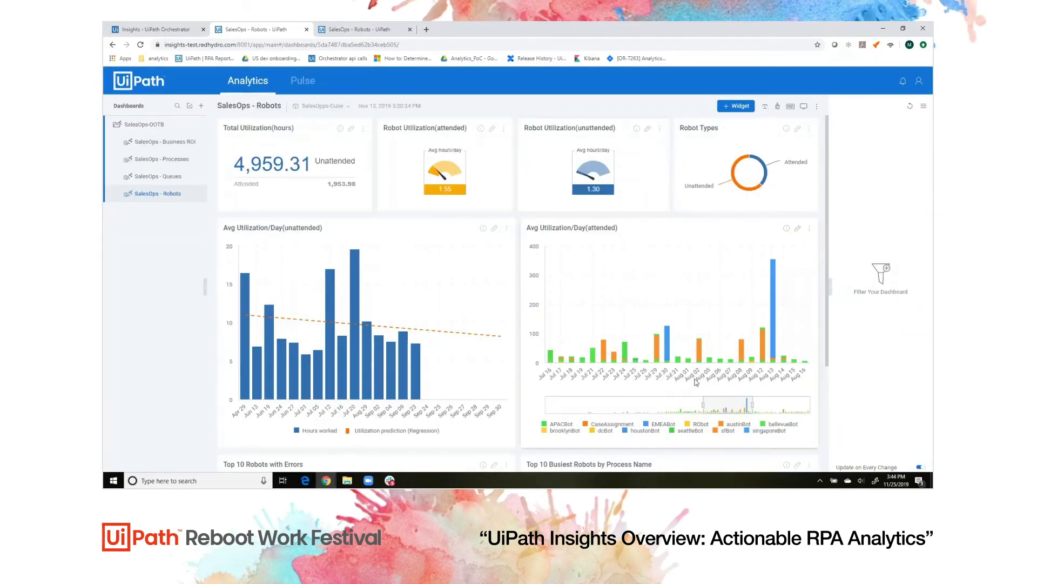
Open the SalesOps - Business ROI dashboard and scroll down to its Process Baselines panel.
left_click(162, 143)
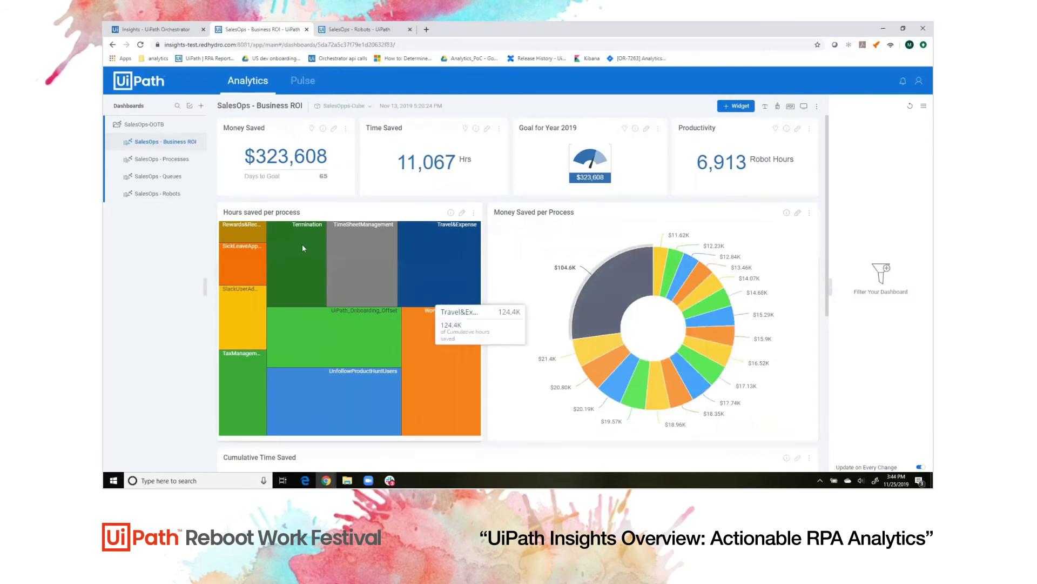
scroll(220, 420, "down", 5)
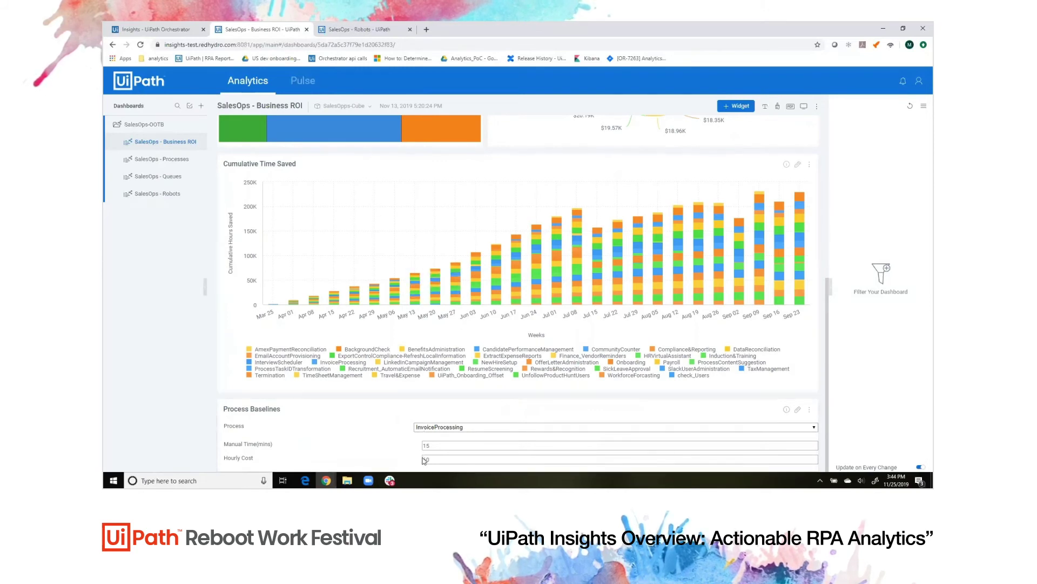
Enter 40 as InvoiceProcessing's Manual Time(mins) and check Money Saved updates to $333,583.
left_click(459, 445)
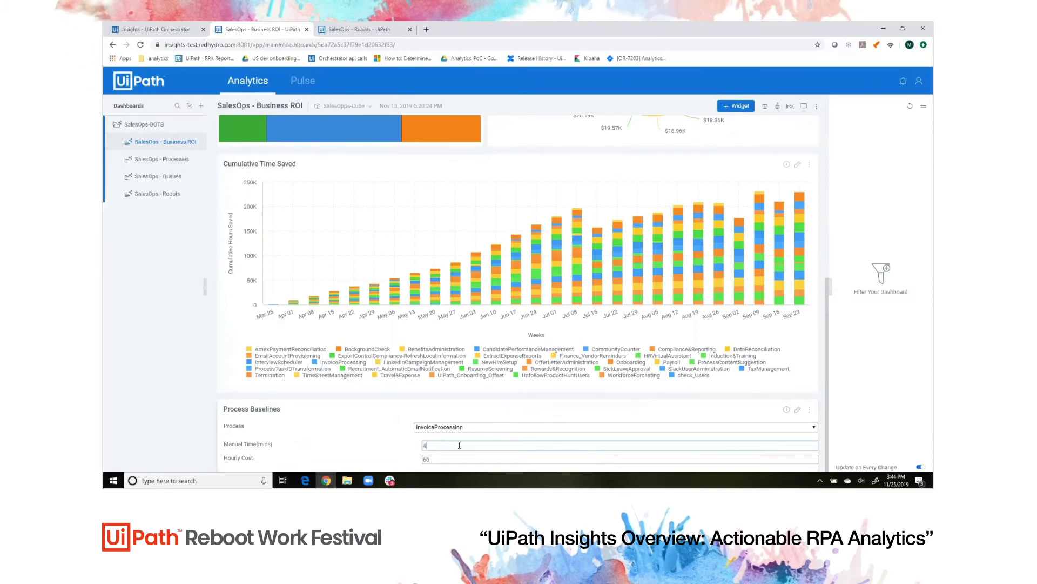
type("40")
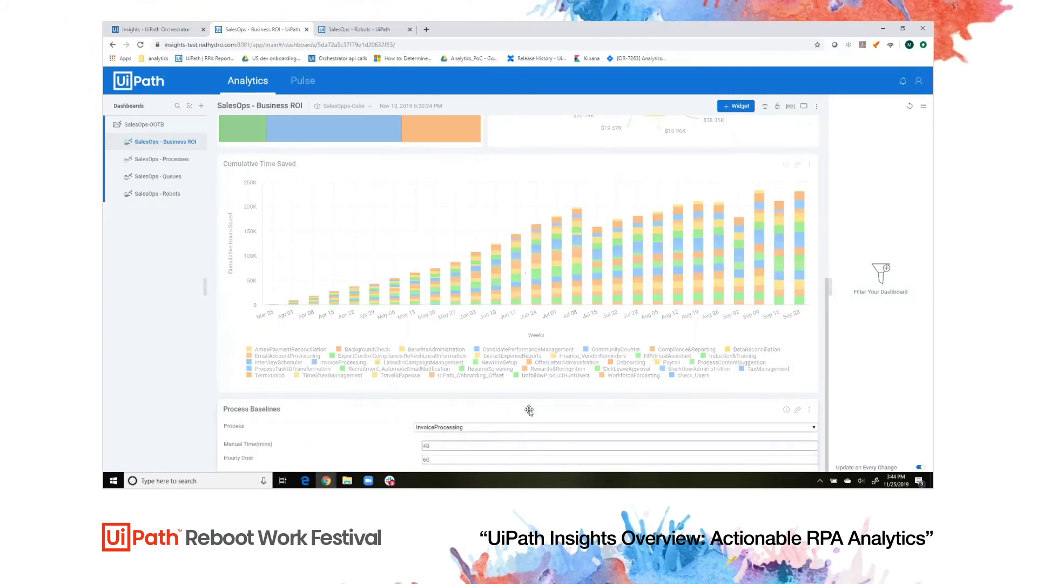
scroll(632, 412, "up", 5)
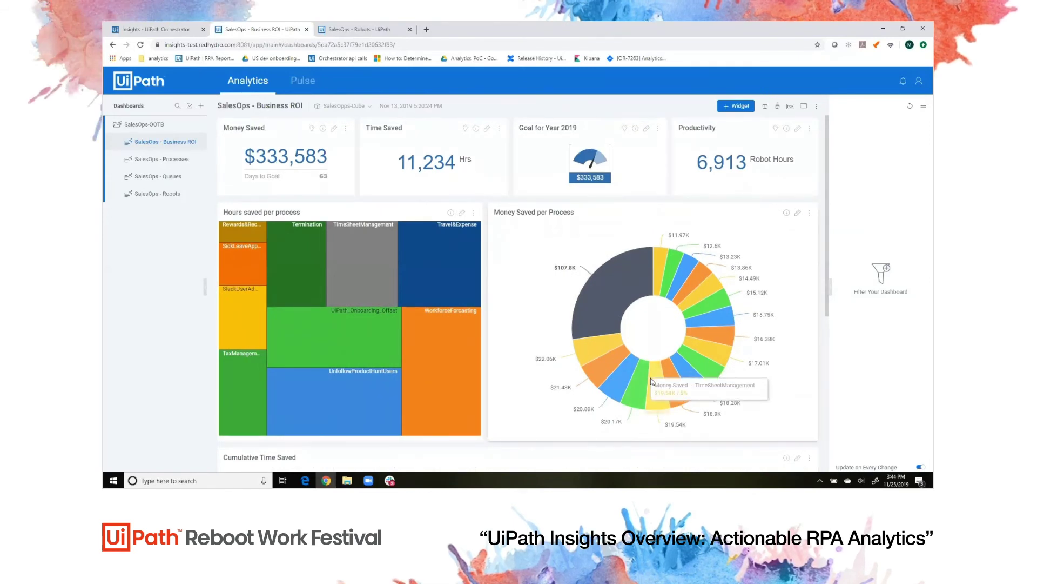
mouse_move(257, 236)
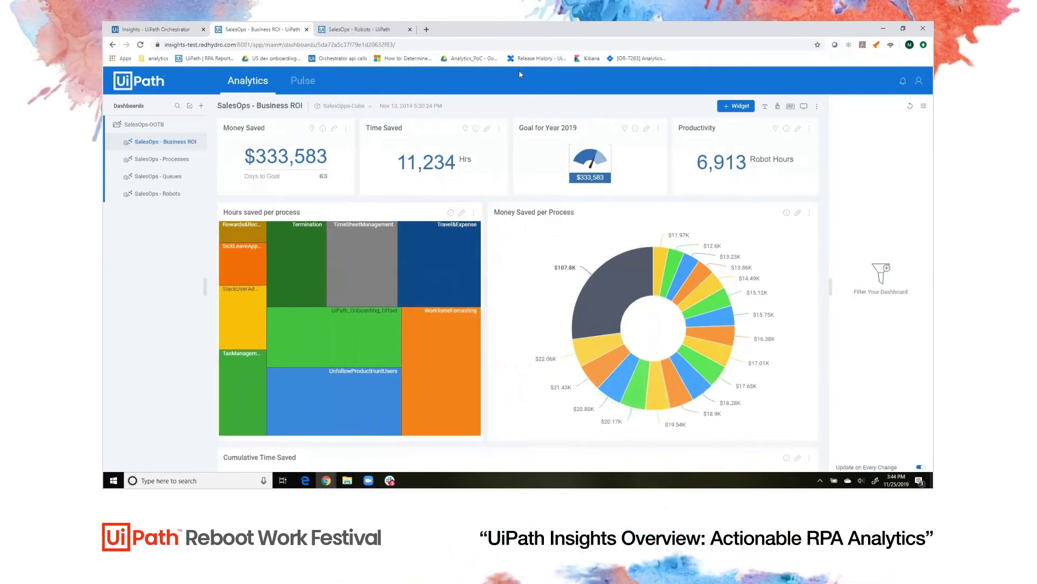
scroll(489, 238, "down", 5)
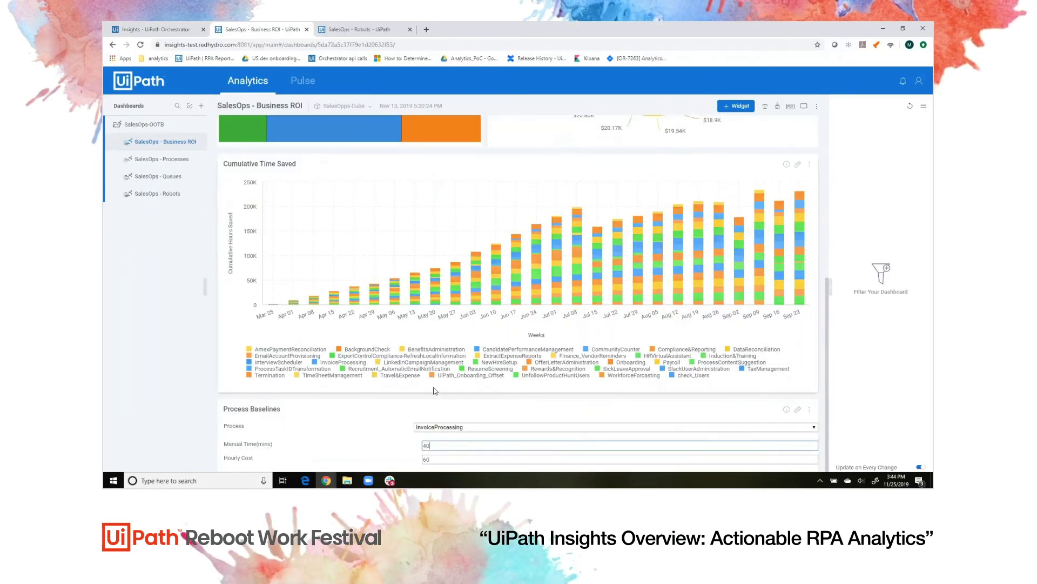
scroll(436, 390, "up", 2)
scroll(437, 390, "up", 3)
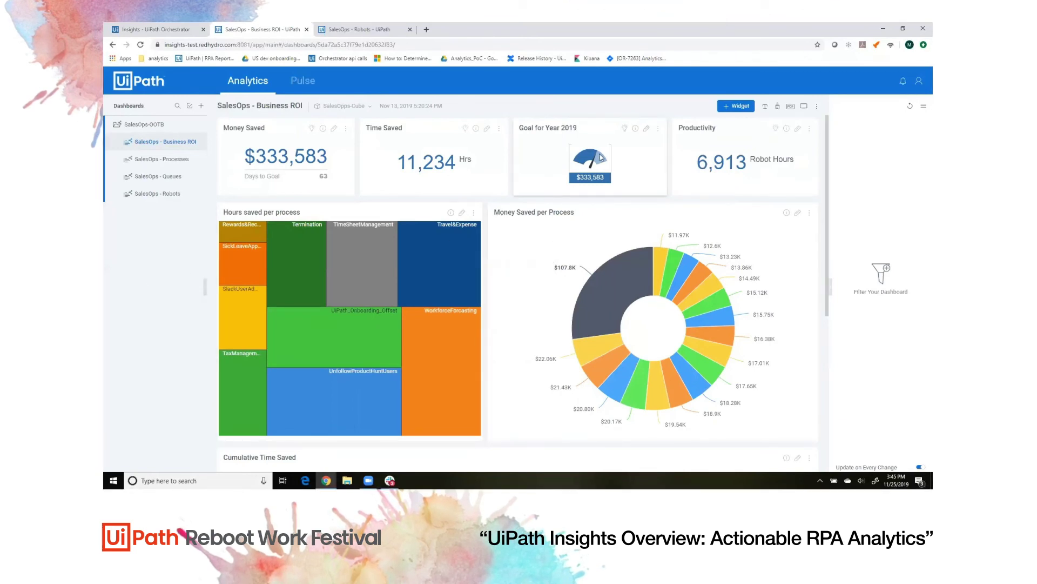
Share SalesOps - Robots and schedule its email report by Frequency, every day at 10:00 PM.
mouse_move(200, 199)
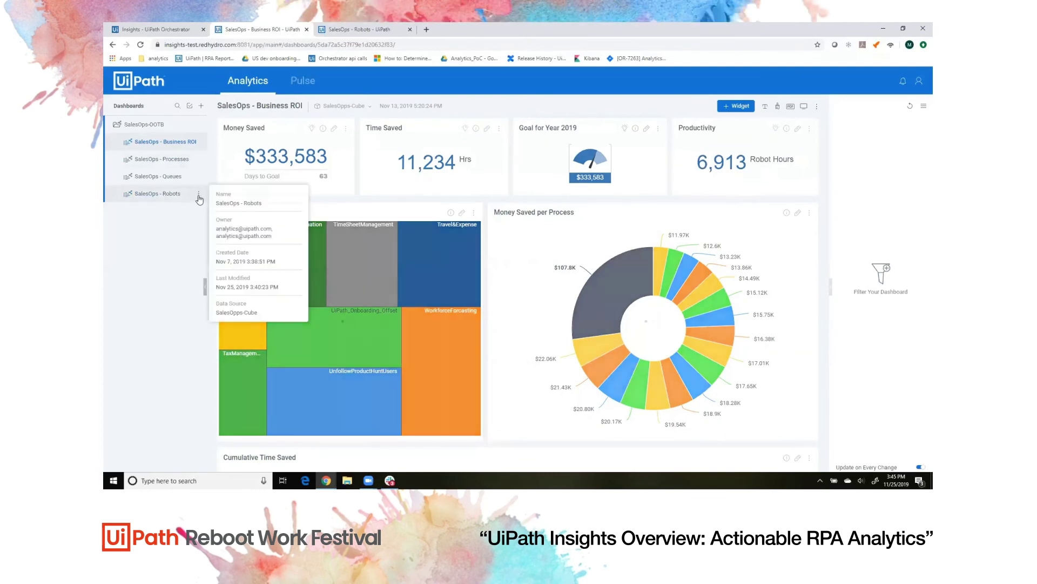
left_click(198, 194)
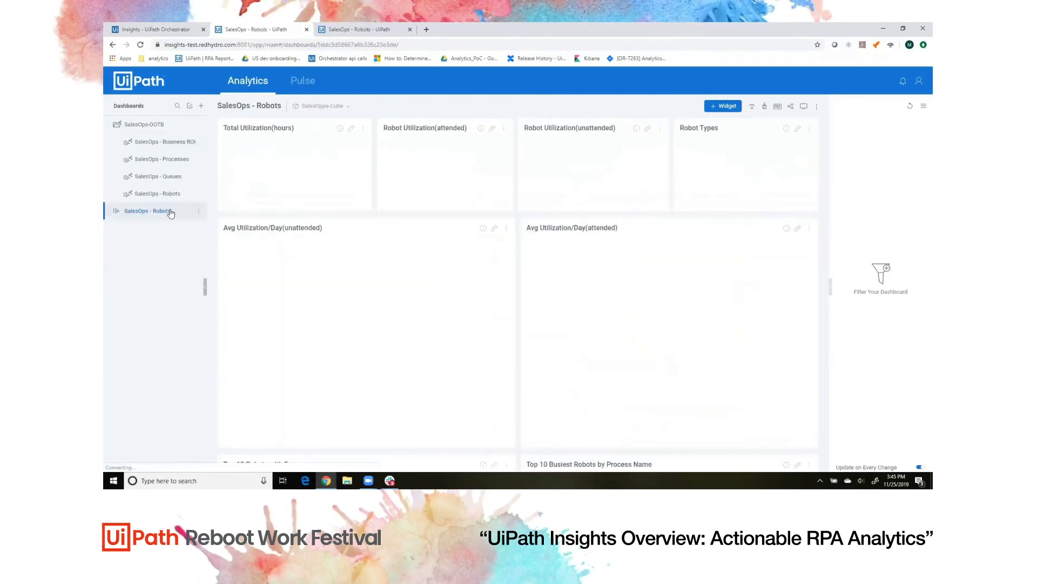
left_click(792, 107)
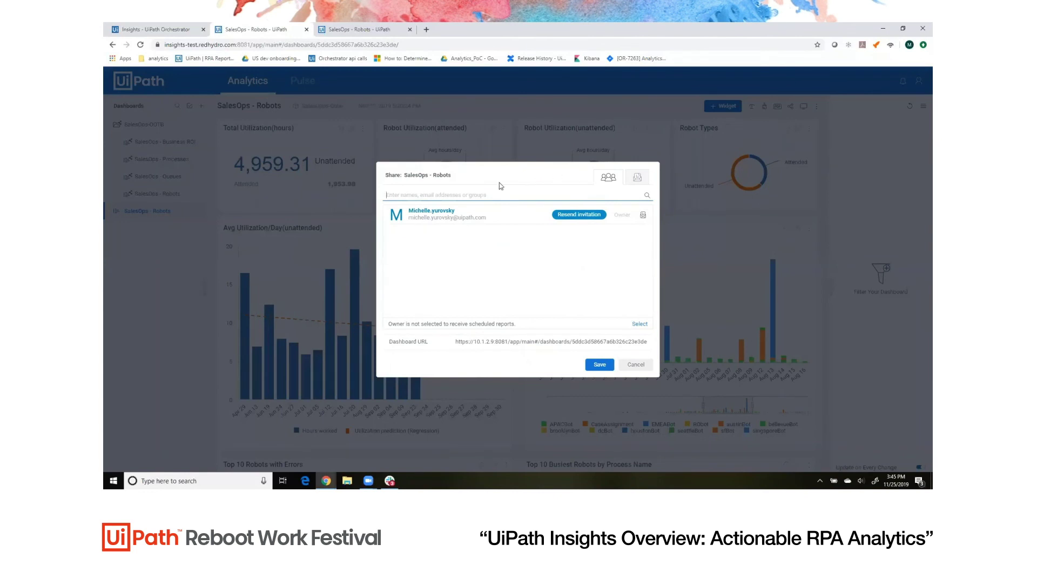
left_click(637, 178)
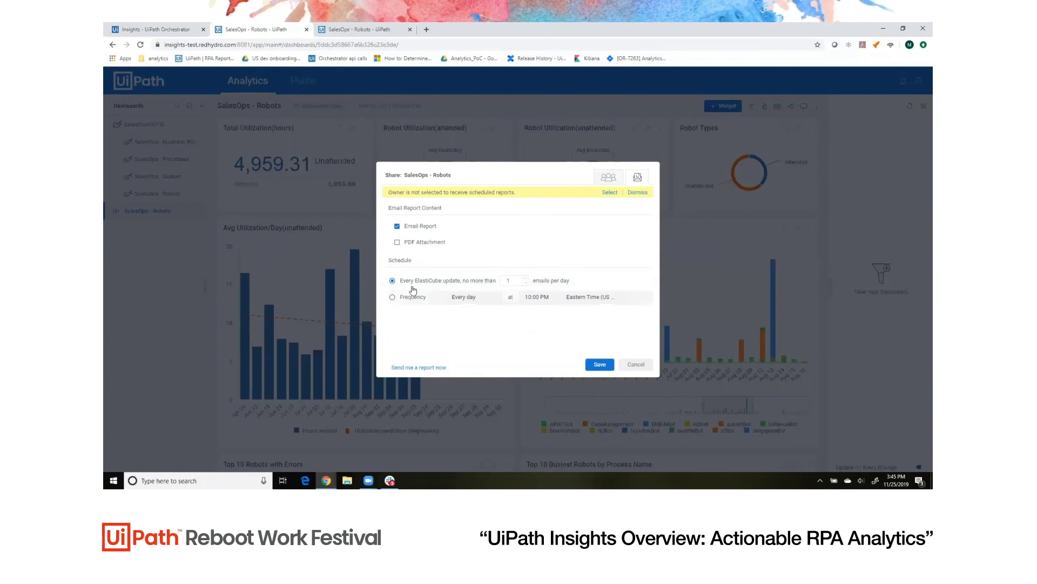
left_click(467, 301)
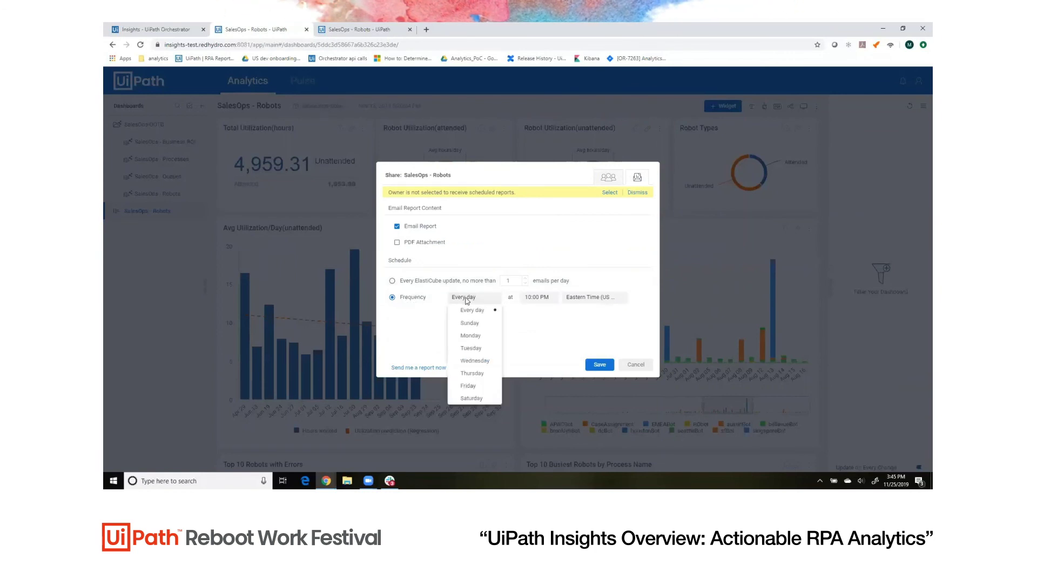